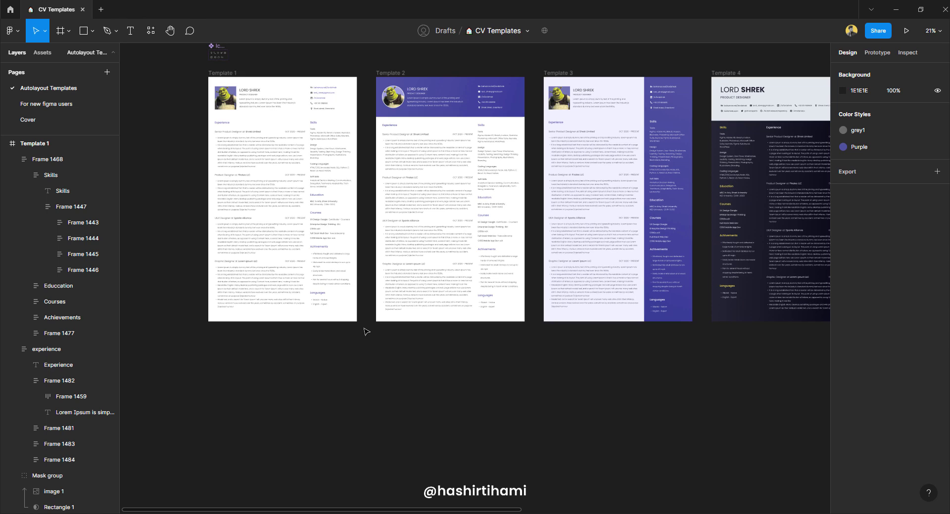
pyautogui.click(35, 105)
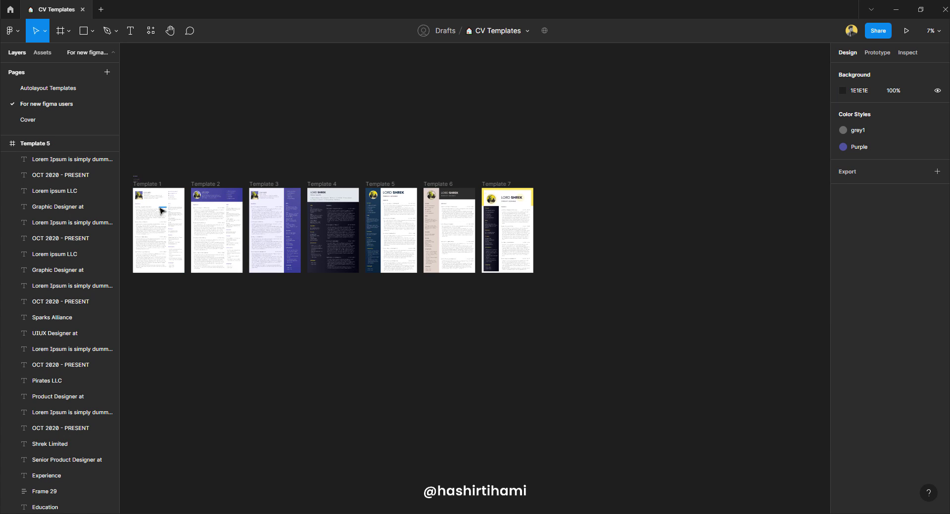
pyautogui.keyDown('ctrl'); pyautogui.scroll(5, 151, 209); pyautogui.keyUp('ctrl')
pyautogui.hscroll(-3, 196, 206)
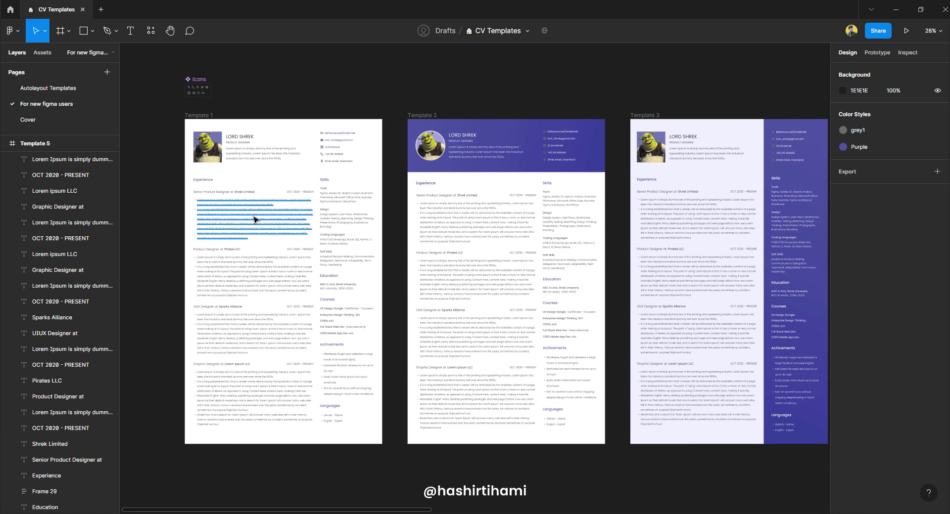
pyautogui.doubleClick(255, 220)
pyautogui.write('asfasf')
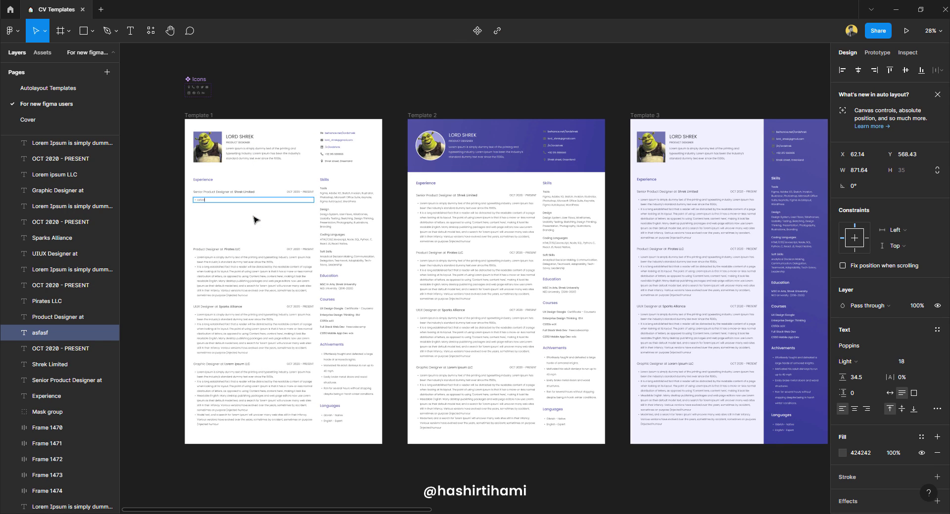
pyautogui.press('Escape')
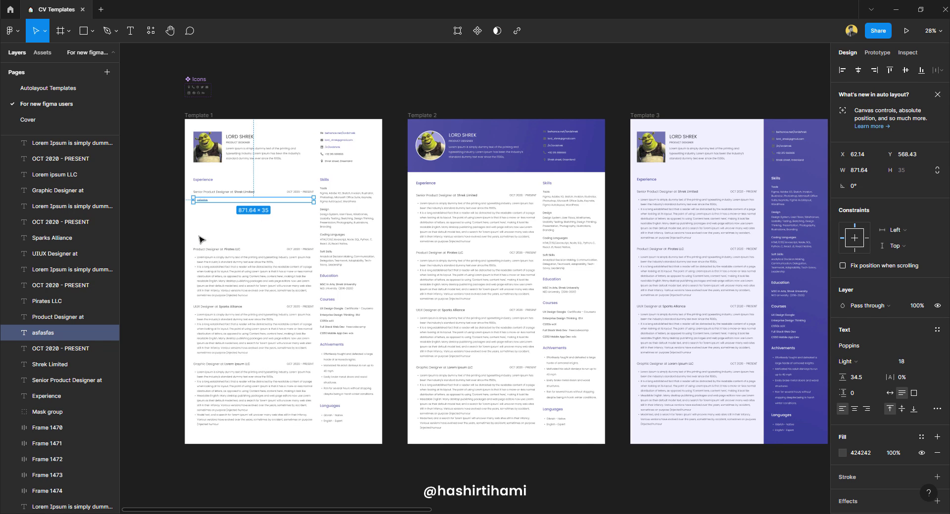
pyautogui.moveTo(204, 252); pyautogui.dragTo(280, 338)
pyautogui.hotkey('ctrl', 'z')
pyautogui.hotkey('ctrl', 'z')
pyautogui.hotkey('ctrl', 'z')
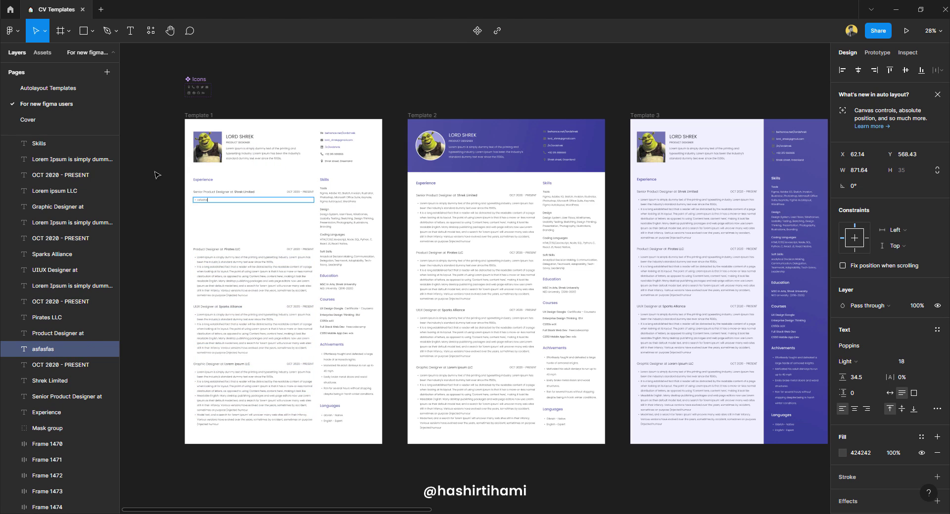
# Return to the Autolayout Templates page and select Template 1's experience section
pyautogui.click(81, 91)
pyautogui.click(255, 130)
pyautogui.scroll(3, 255, 129)
pyautogui.moveTo(259, 153); pyautogui.dragTo(263, 186)
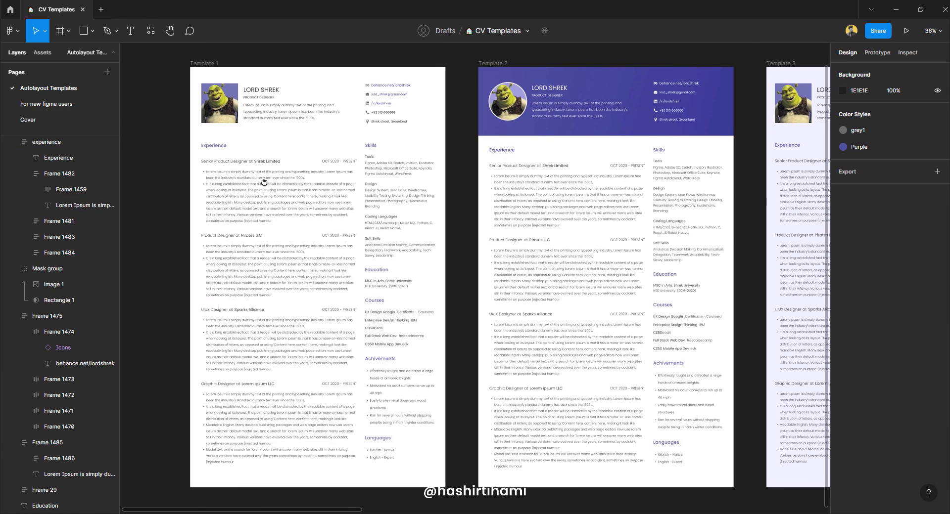
# Type test text into the first experience bullet, then undo it back to Lorem Ipsum
pyautogui.doubleClick(258, 186)
pyautogui.write('asfasfasfasf')
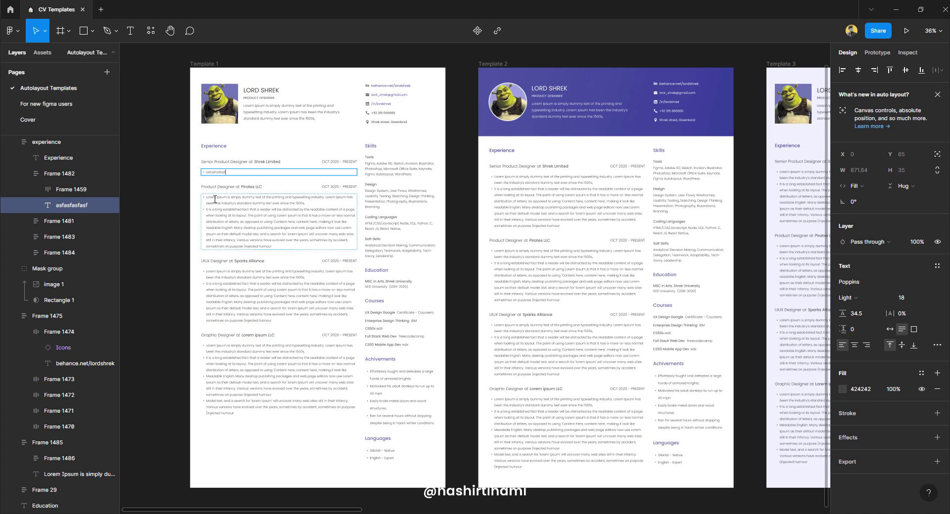
pyautogui.hotkey('ctrl', 'z')
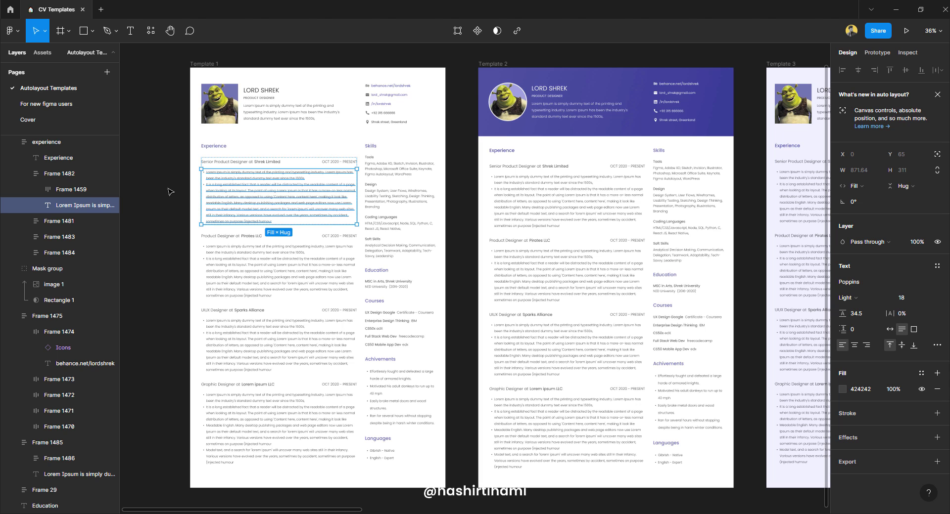
pyautogui.click(168, 126)
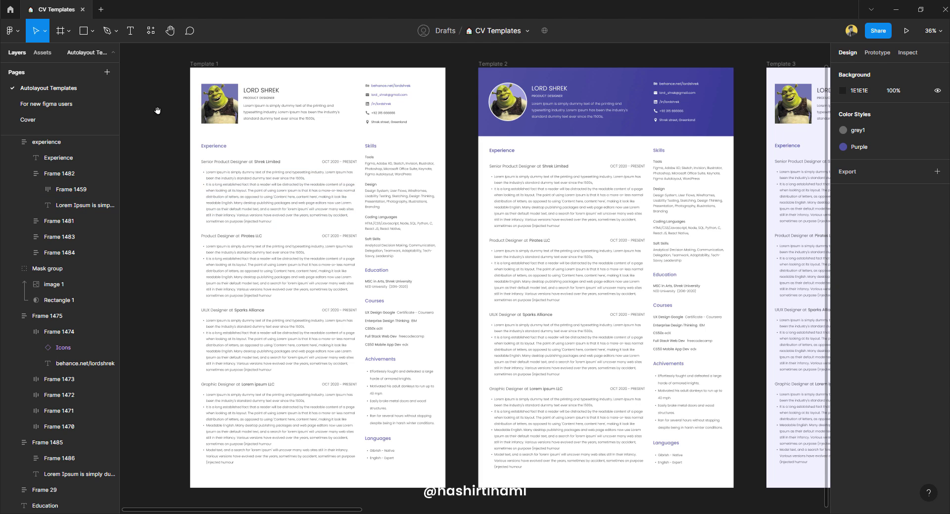
# Paste the new portrait photo onto the canvas beside Template 1
pyautogui.hscroll(-5, 329, 158)
pyautogui.scroll(2, 329, 158)
pyautogui.scroll(2, 272, 149)
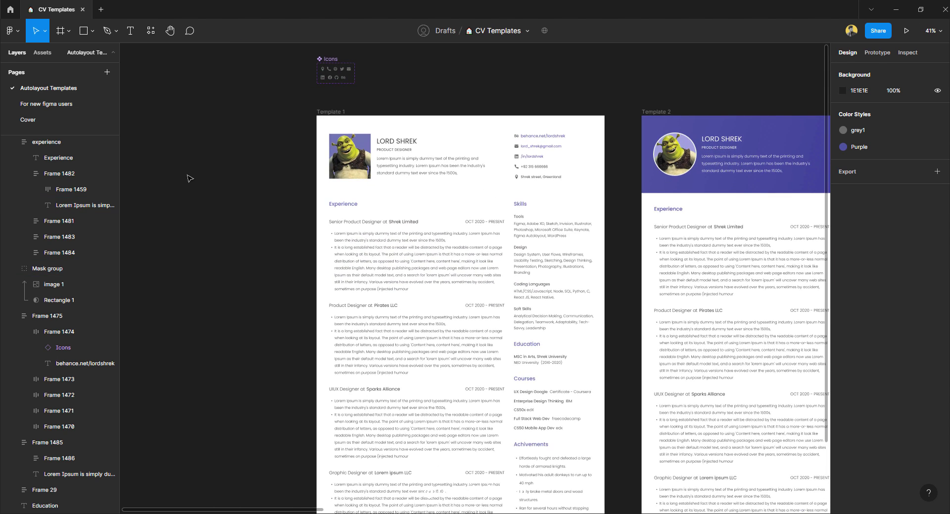
pyautogui.hotkey('ctrl', 'v')
pyautogui.scroll(3, 263, 187)
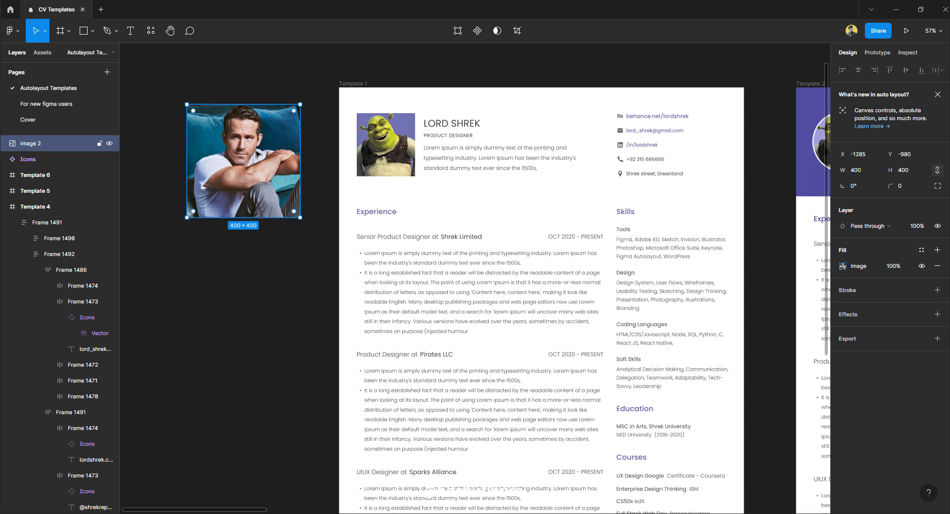
pyautogui.moveTo(254, 153); pyautogui.dragTo(258, 156)
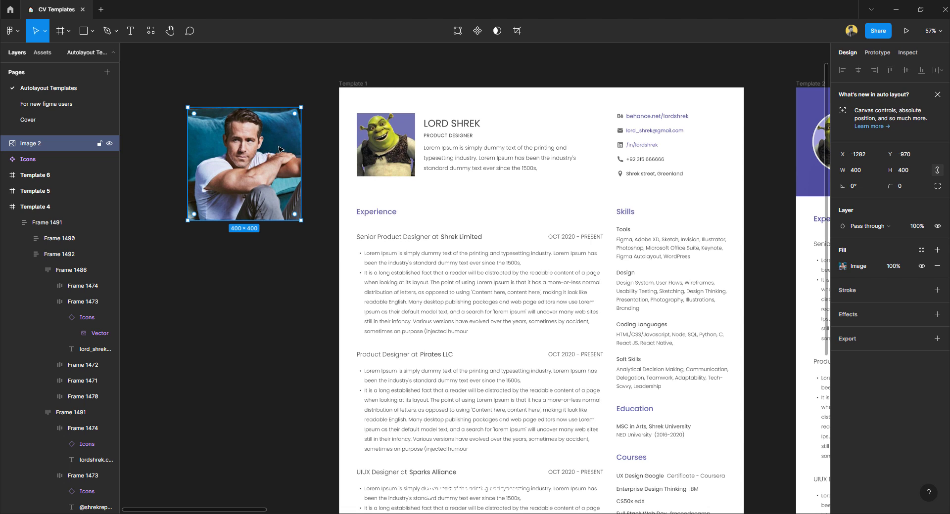
# Replace the Shrek image inside the profile mask with the new photo, sized 230×230
pyautogui.click(392, 151)
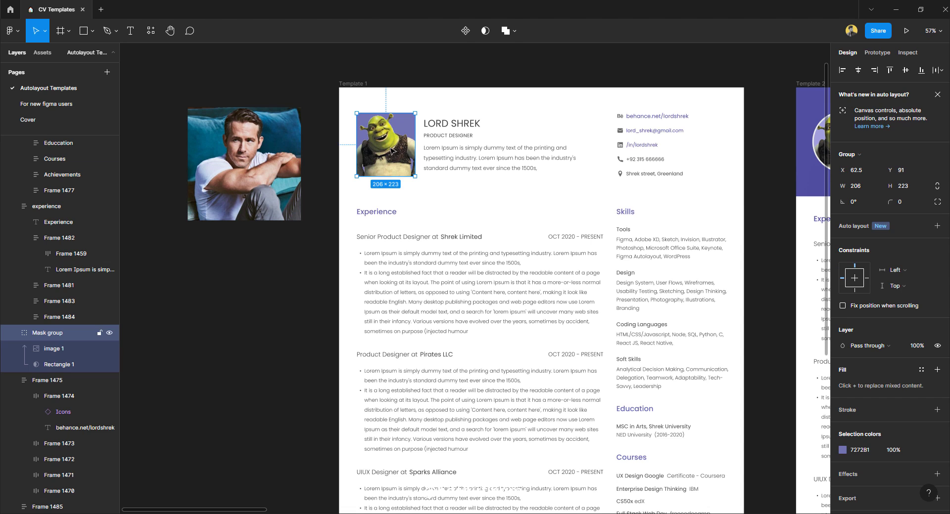
pyautogui.click(47, 352)
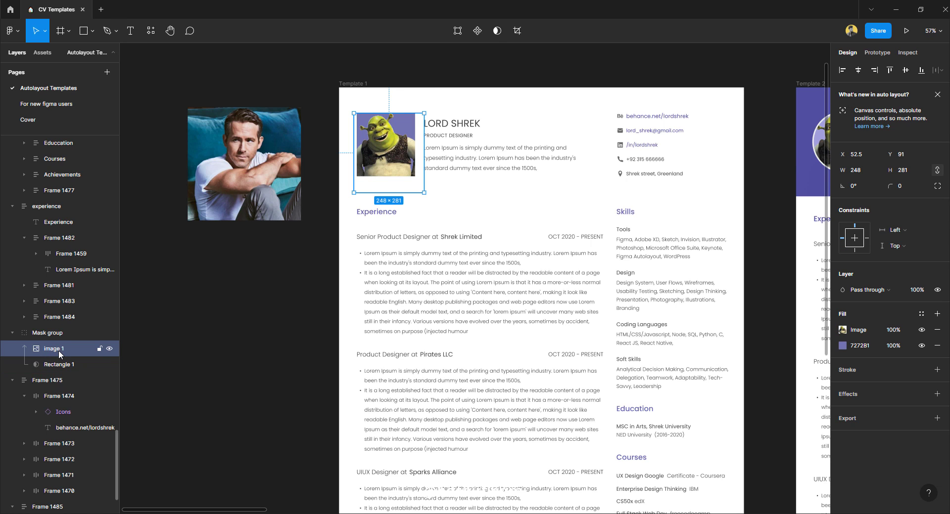
pyautogui.hotkey('ctrl', 'v')
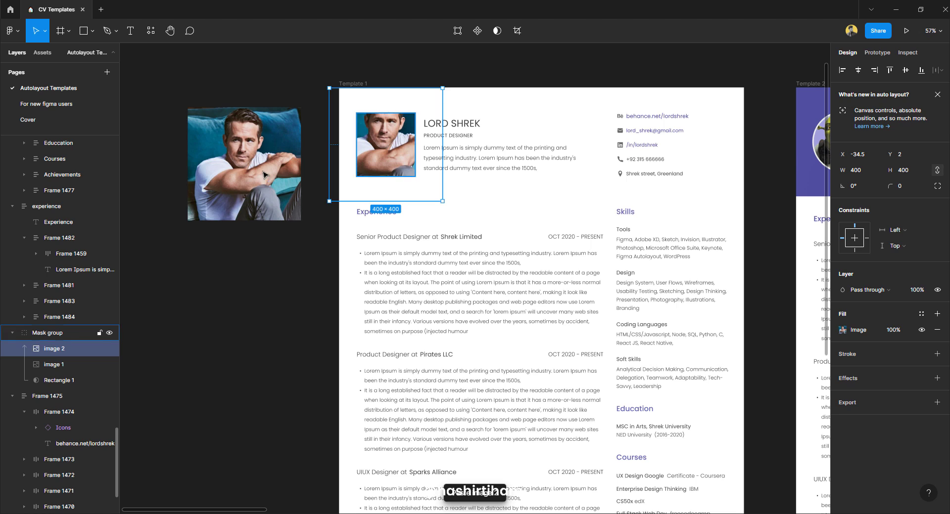
pyautogui.click(64, 367)
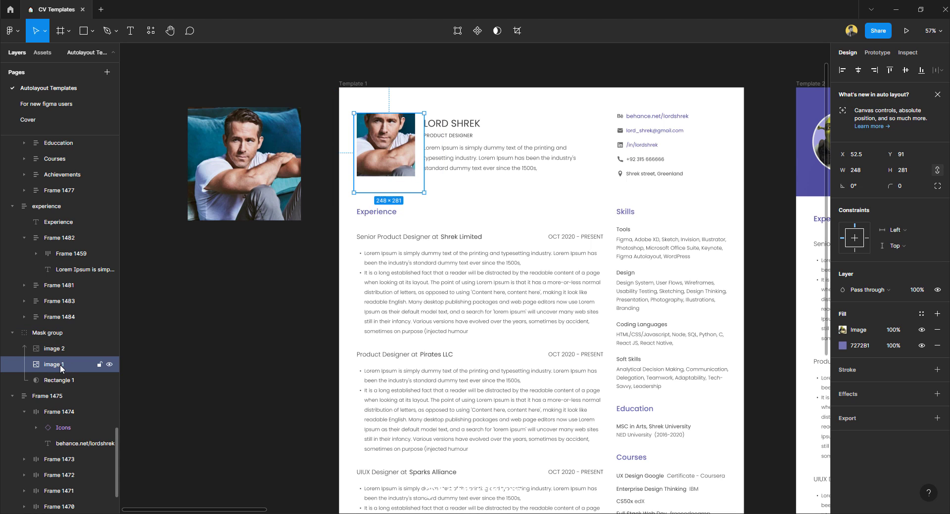
pyautogui.press('Delete')
pyautogui.click(55, 349)
pyautogui.moveTo(442, 90); pyautogui.dragTo(418, 110)
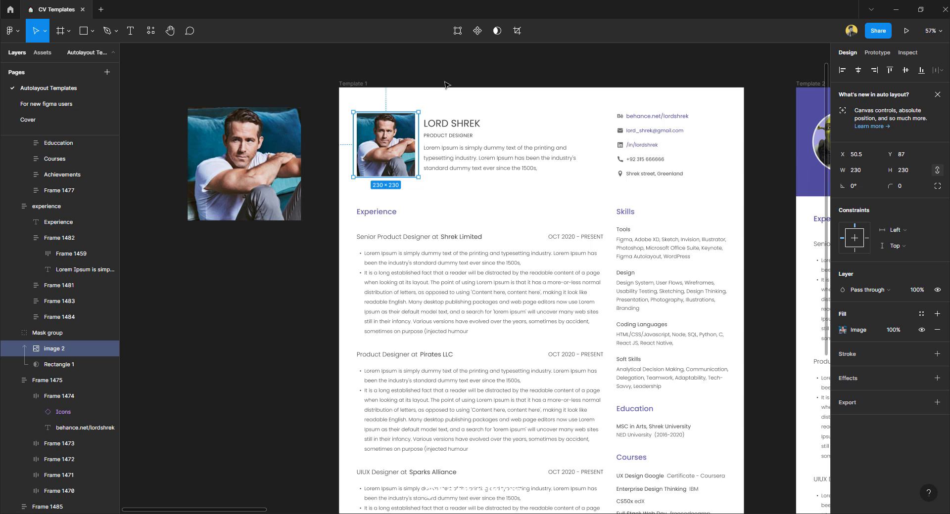
# Delete the loose portrait copy sitting beside Template 1
pyautogui.click(275, 165)
pyautogui.press('Delete')
pyautogui.moveTo(293, 209); pyautogui.dragTo(185, 203)
pyautogui.scroll(3, 352, 188)
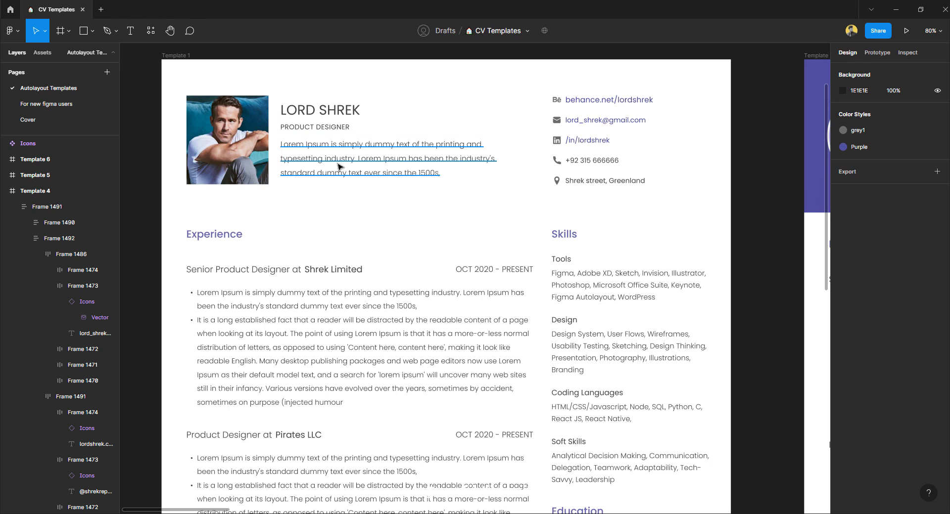
# Test-edit the bio text under the Product Designer title, then undo it
pyautogui.keyDown('ctrl'); pyautogui.click(308, 154); pyautogui.keyUp('ctrl')
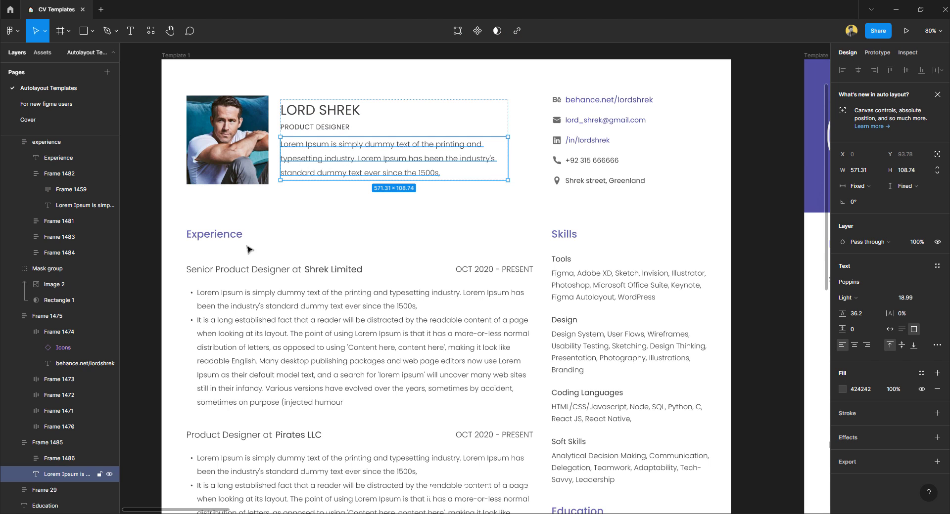
pyautogui.doubleClick(335, 159)
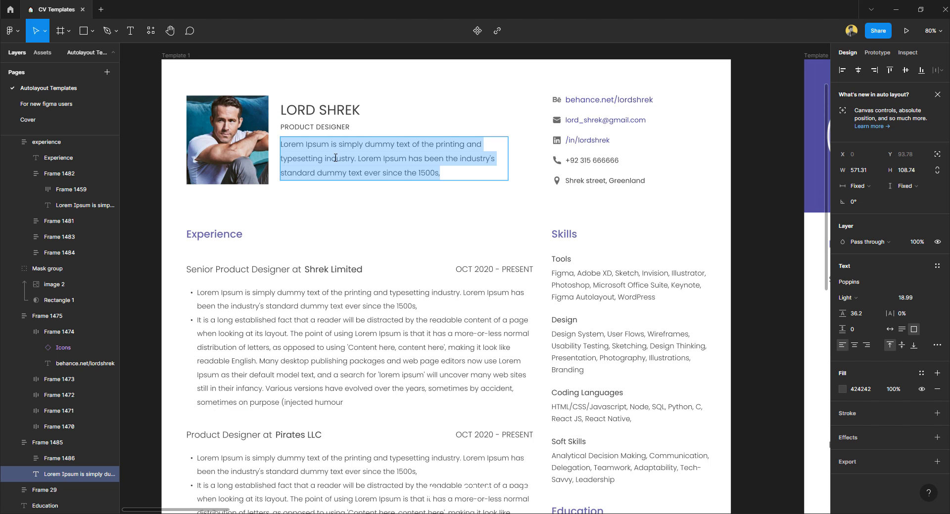
pyautogui.write('ksdjflaskdjf')
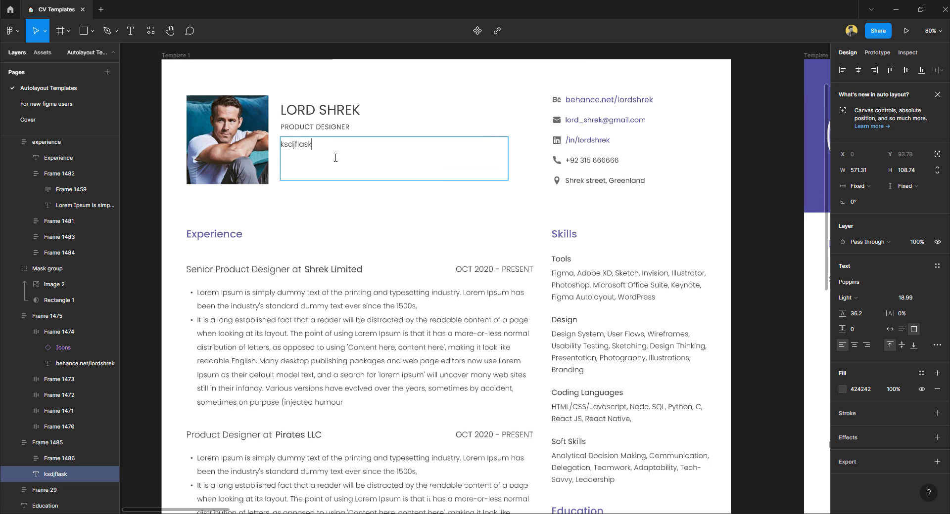
pyautogui.hotkey('ctrl', 'z')
pyautogui.press('Escape')
pyautogui.press('Escape')
pyautogui.scroll(-1, 299, 297)
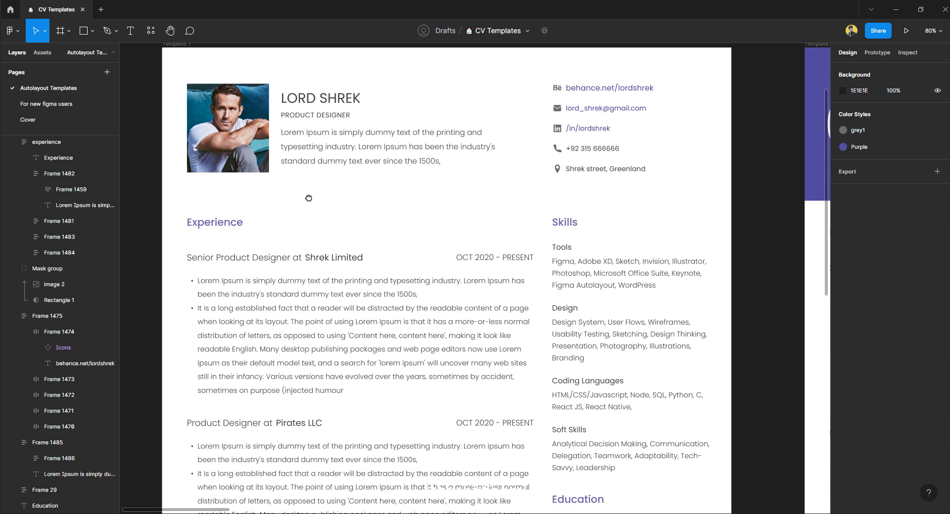
# Replace the Shrek Limited Lorem Ipsum bullets with three short placeholder lines
pyautogui.doubleClick(278, 300)
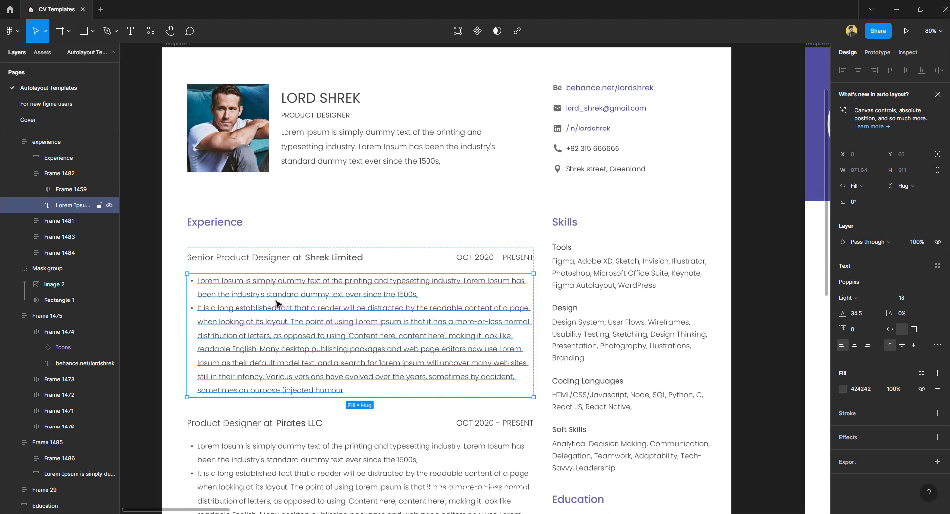
pyautogui.write('ksdfjlaksdjflkaf')
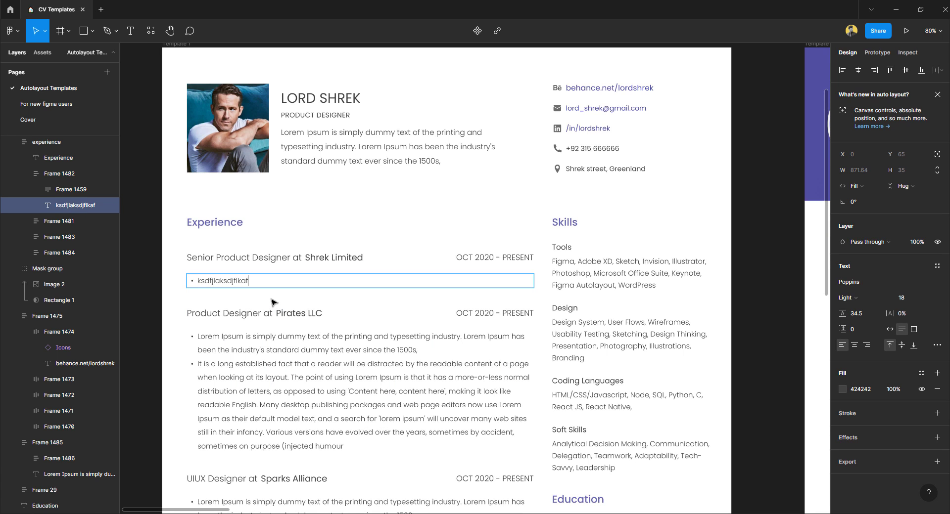
pyautogui.scroll(-2, 274, 302)
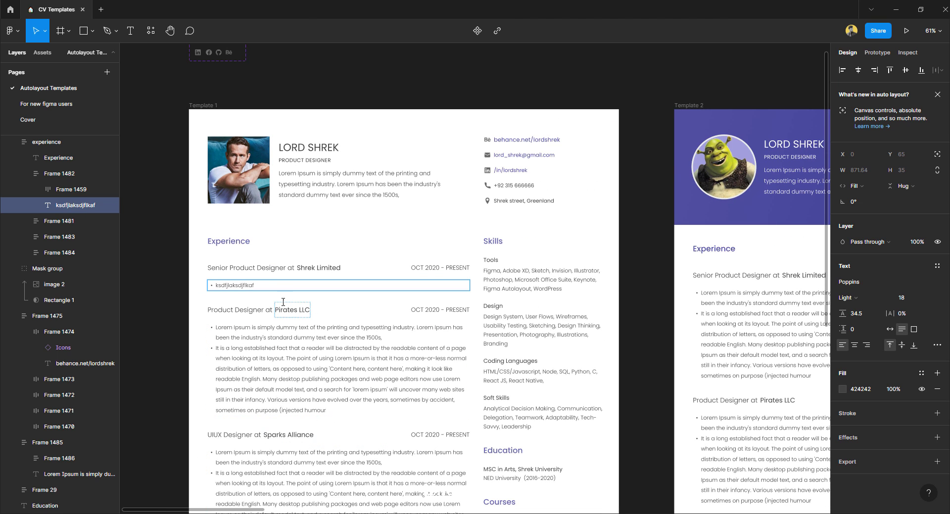
pyautogui.press('Return')
pyautogui.write('fkasdjflksaj')
pyautogui.press('Return')
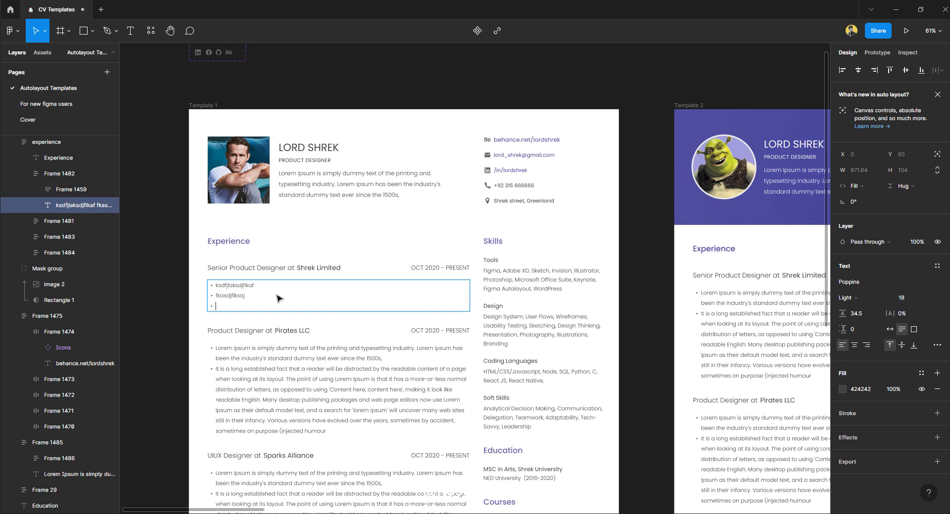
pyautogui.write('kjasldkfjs')
pyautogui.press('Escape')
# Switch the Behance contact icon instance's Property 1 to the github variant
pyautogui.scroll(3, 505, 143)
pyautogui.scroll(2, 505, 143)
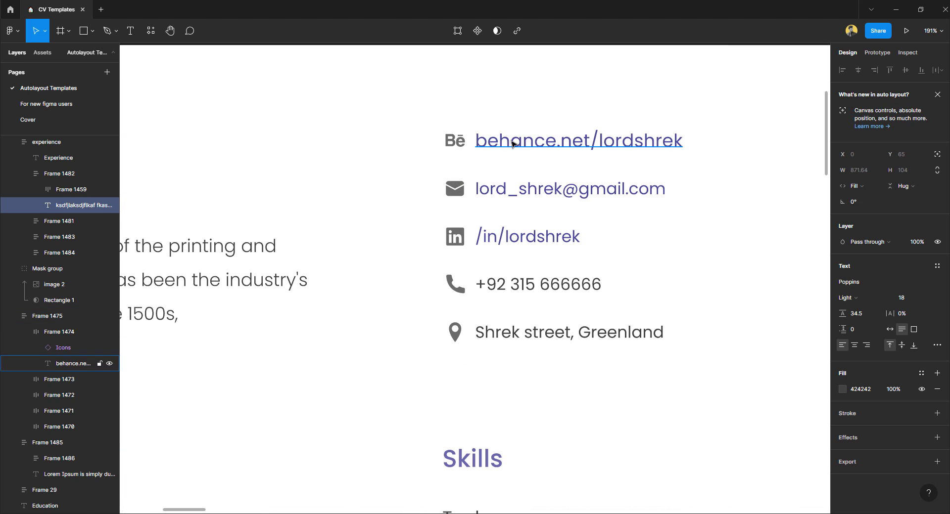
pyautogui.click(458, 144)
pyautogui.click(455, 145)
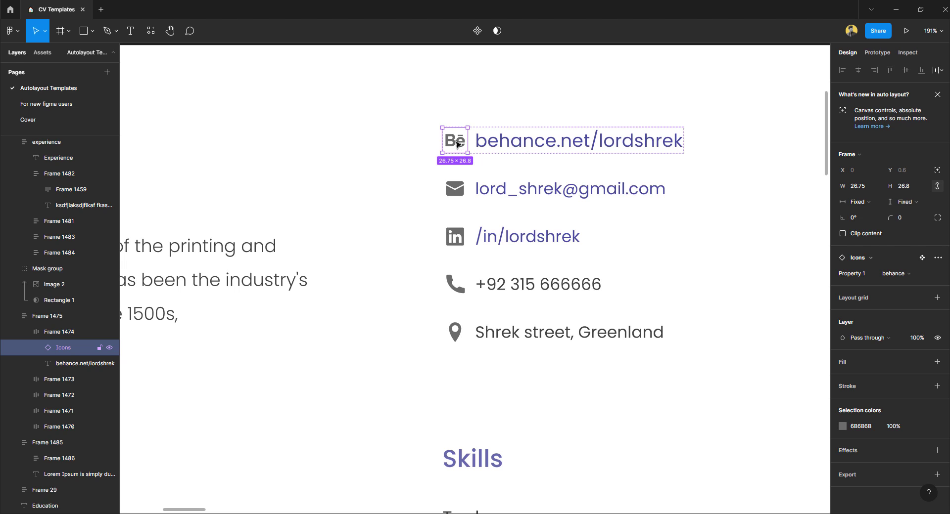
pyautogui.click(900, 273)
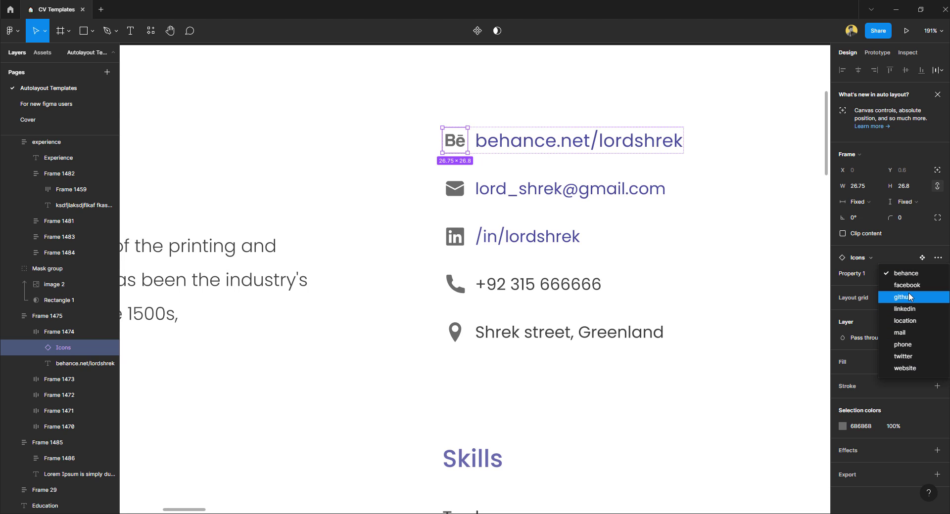
pyautogui.press('Return')
pyautogui.click(483, 145)
# Test-edit the link text beside the icon, then undo the change
pyautogui.doubleClick(522, 144)
pyautogui.write('asfasf')
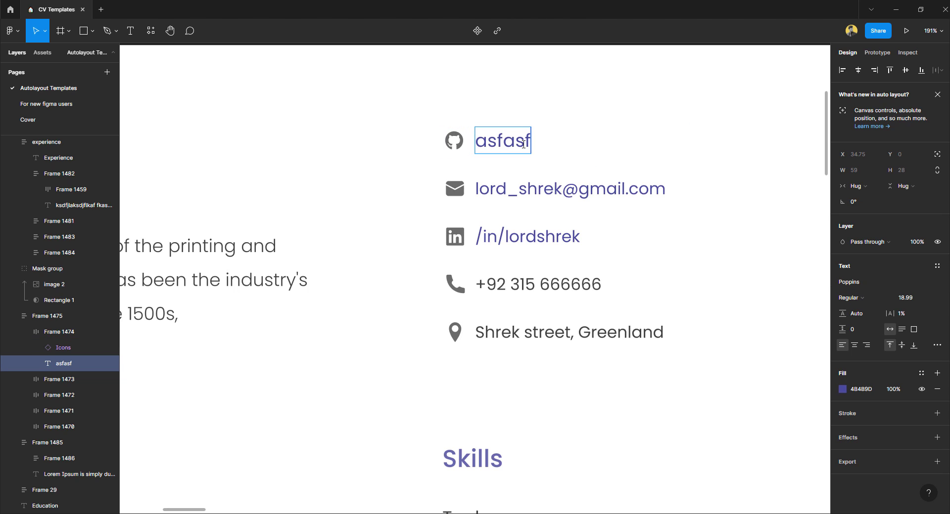
pyautogui.hotkey('ctrl', 'z')
pyautogui.press('Escape')
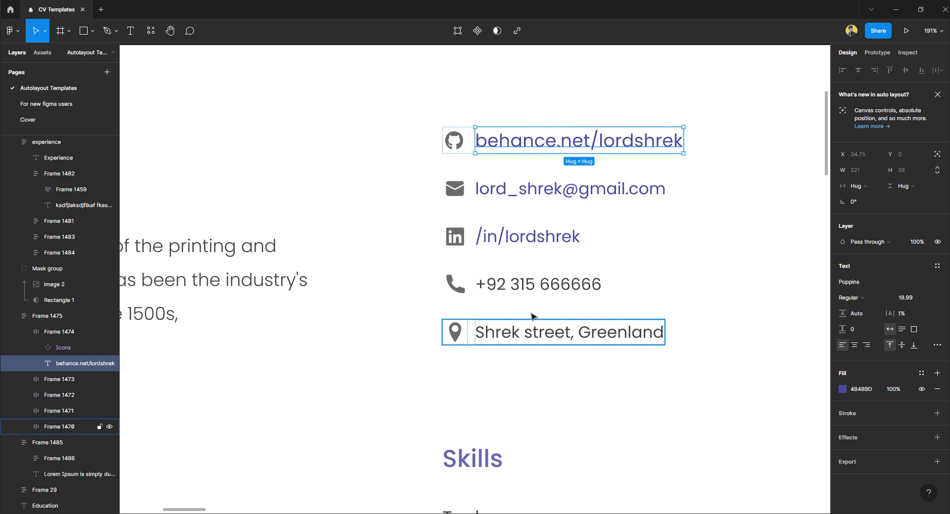
pyautogui.scroll(-5, 530, 312)
# Drill into the Skills column and delete the Design skill group (Frame 1444)
pyautogui.scroll(-3, 533, 149)
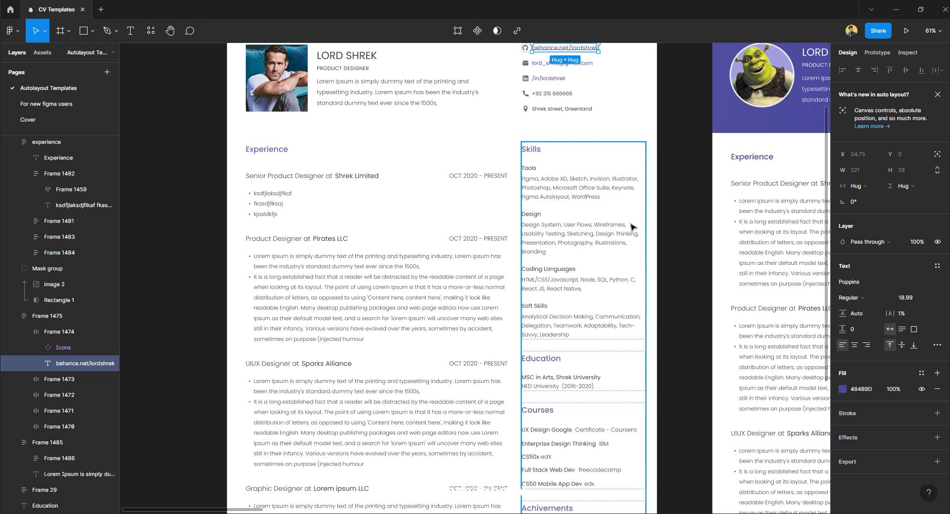
pyautogui.click(576, 230)
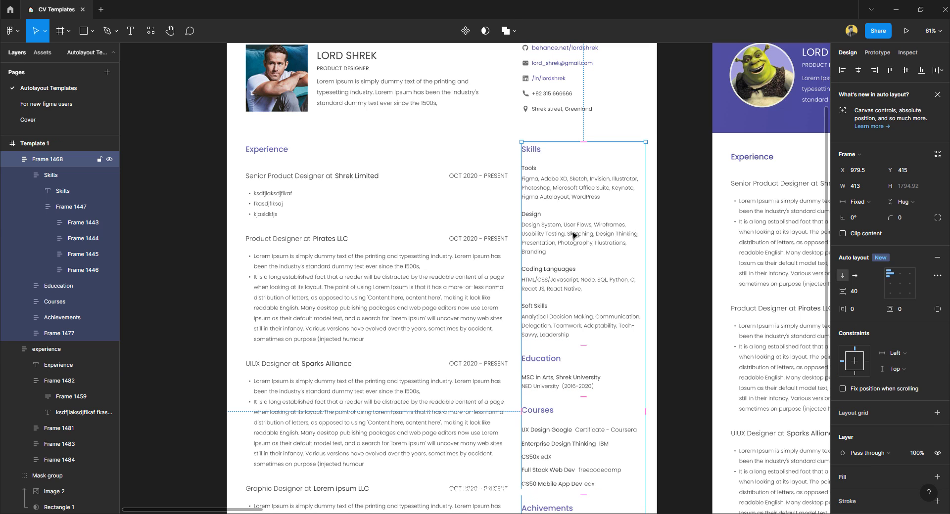
pyautogui.doubleClick(575, 232)
pyautogui.doubleClick(573, 235)
pyautogui.doubleClick(574, 235)
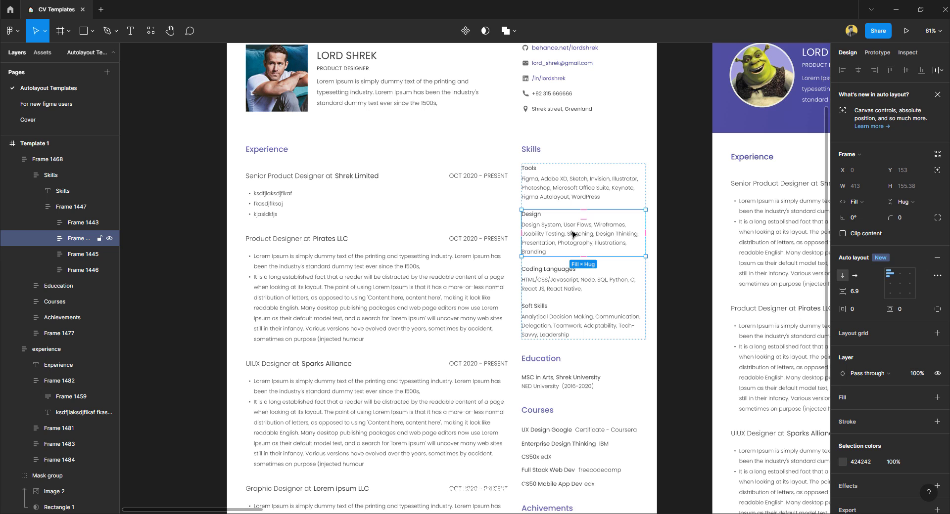
pyautogui.press('Delete')
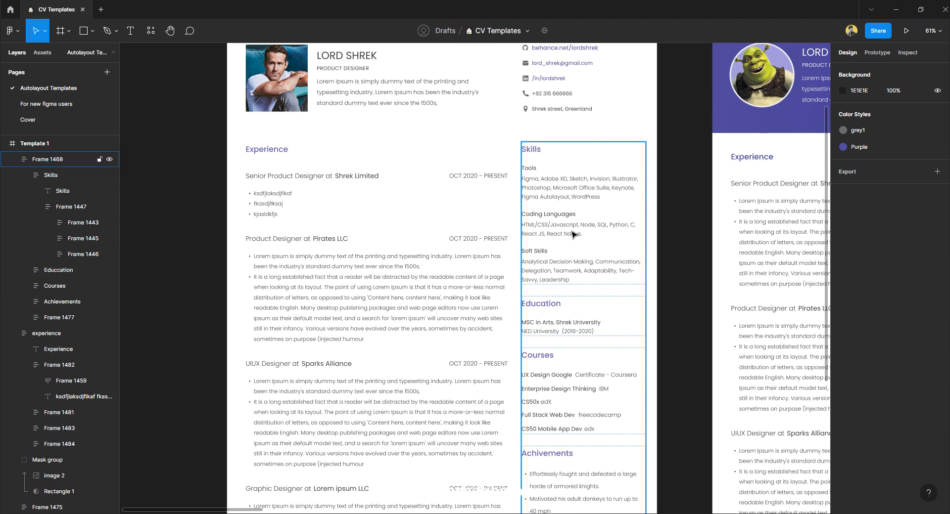
pyautogui.click(674, 286)
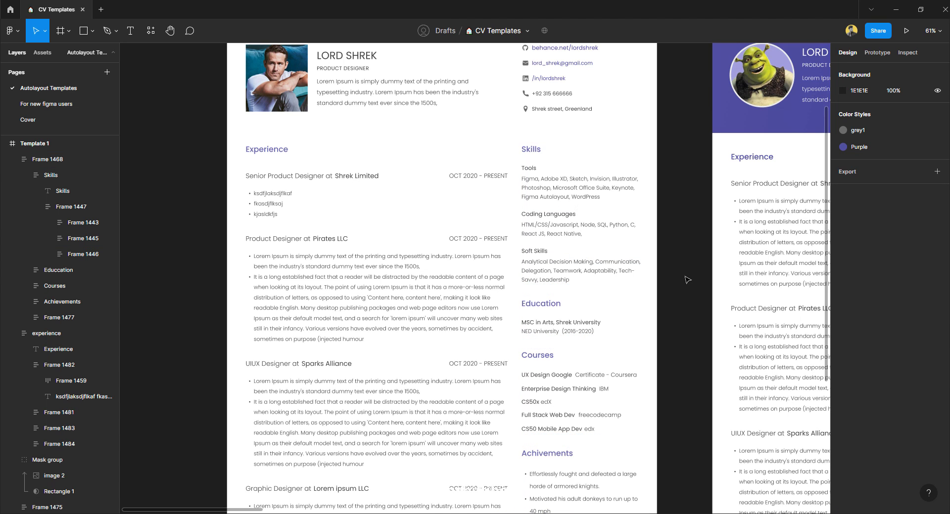
# Shorten the Template 1 frame to 1429 × 2106 by pulling its bottom edge up
pyautogui.scroll(-5, 687, 280)
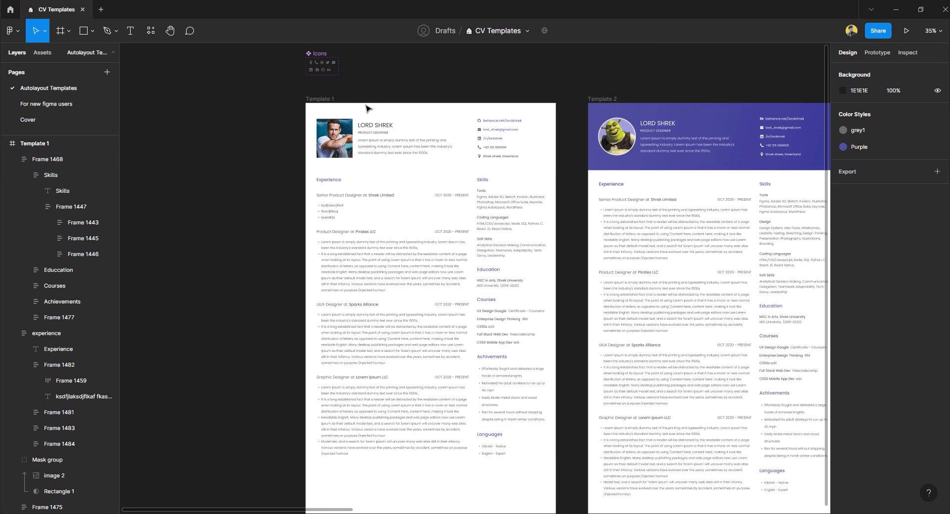
pyautogui.click(321, 100)
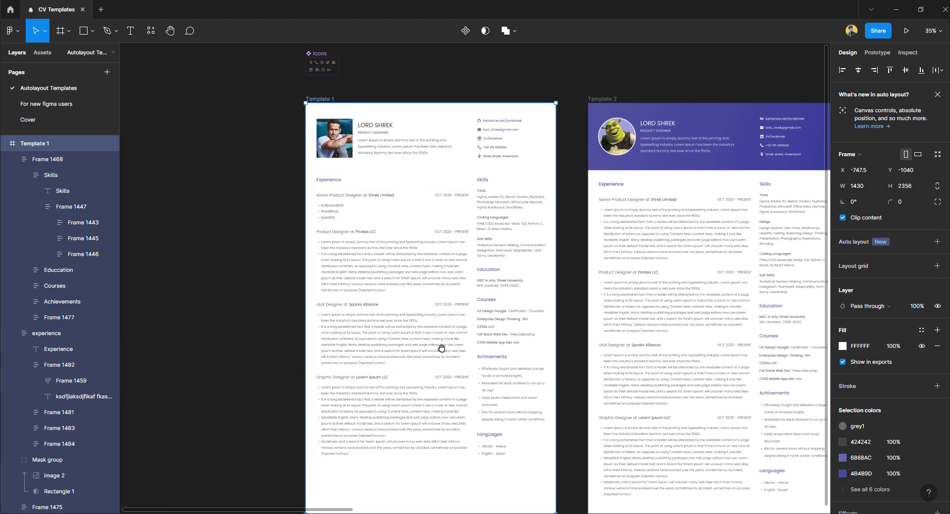
pyautogui.scroll(-3, 441, 348)
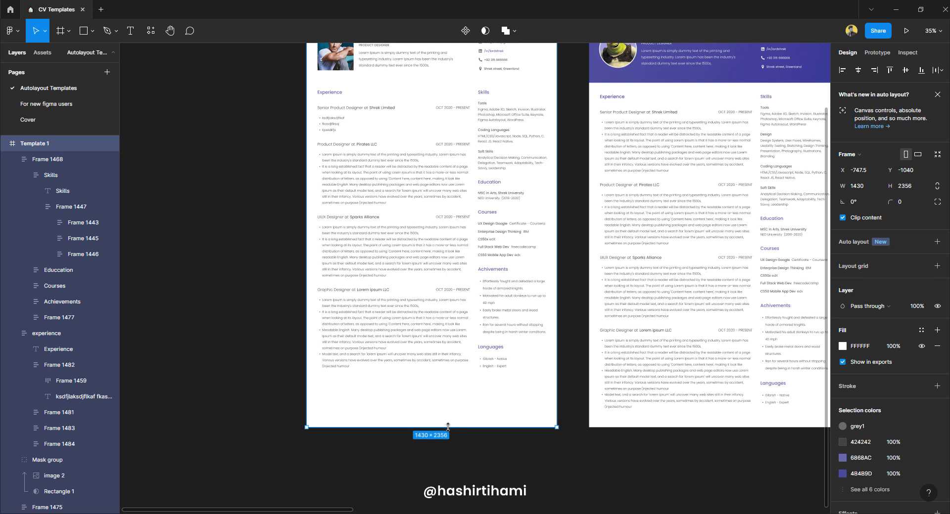
pyautogui.moveTo(448, 427); pyautogui.dragTo(448, 383)
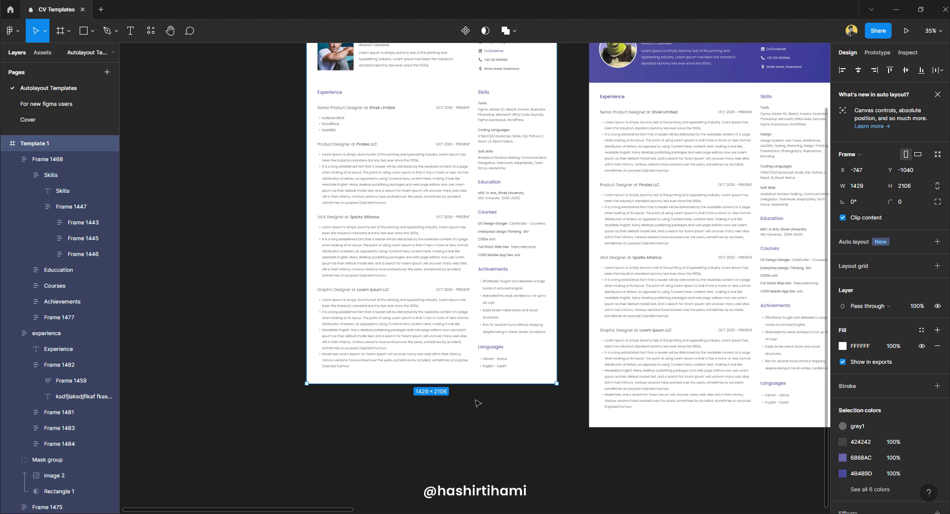
# Select the Template 1 frame and set its export format to PDF
pyautogui.click(477, 404)
pyautogui.scroll(3, 478, 404)
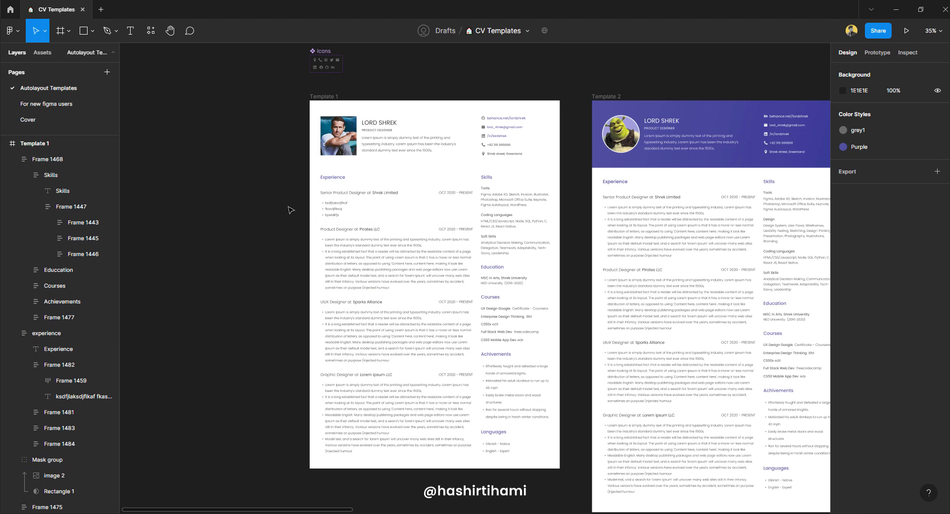
pyautogui.click(322, 97)
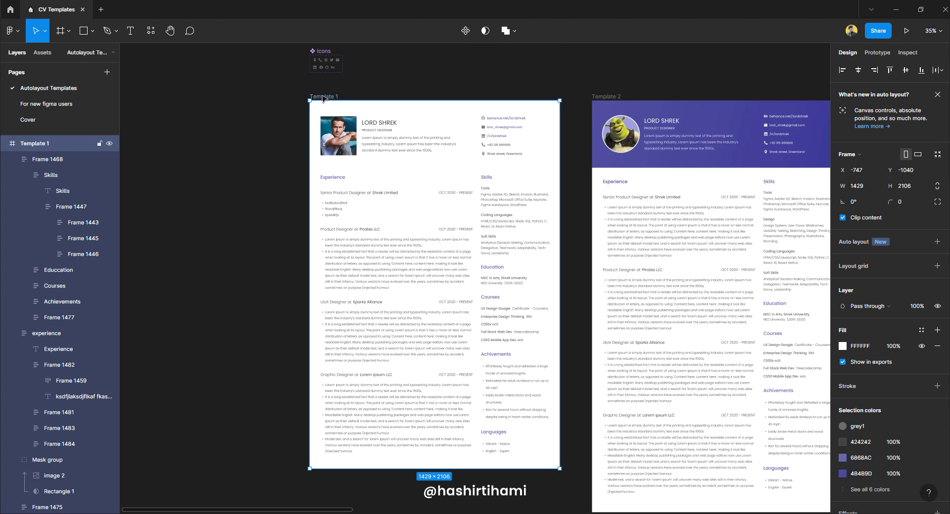
pyautogui.scroll(-3, 890, 347)
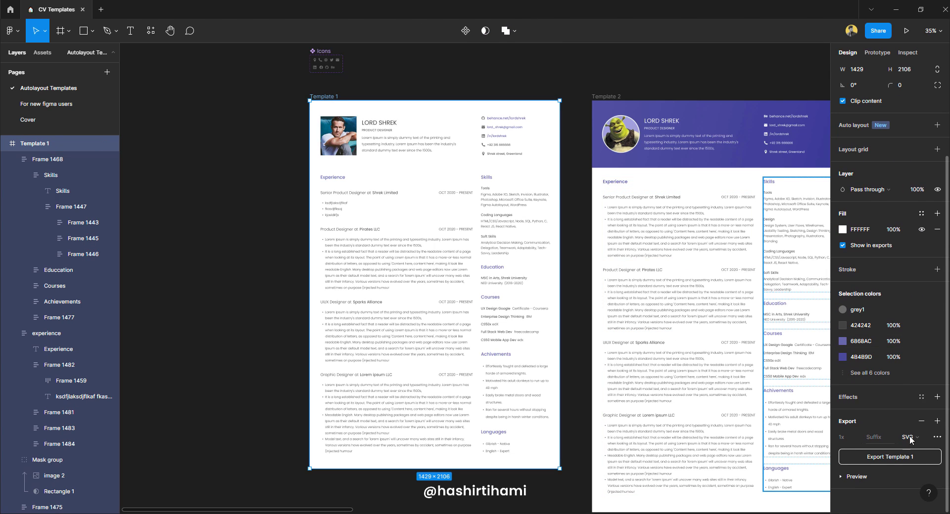
pyautogui.click(914, 438)
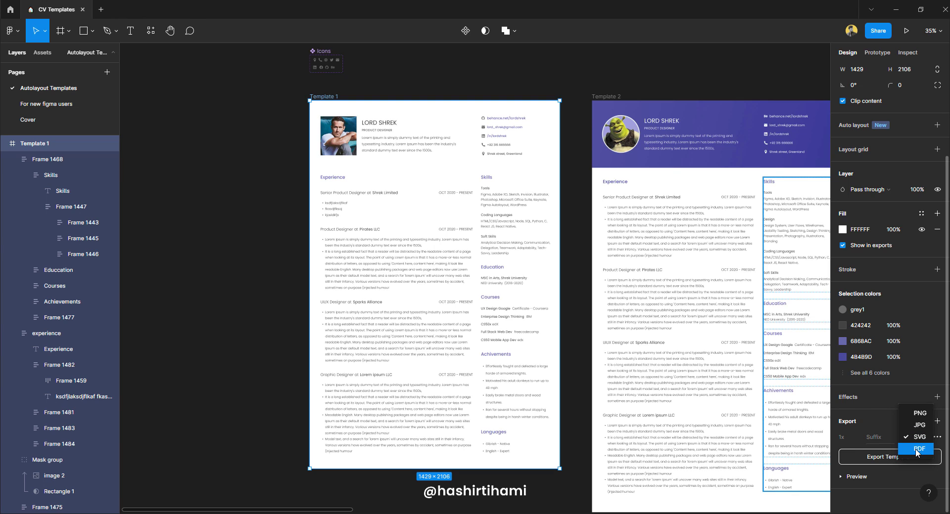
pyautogui.click(917, 449)
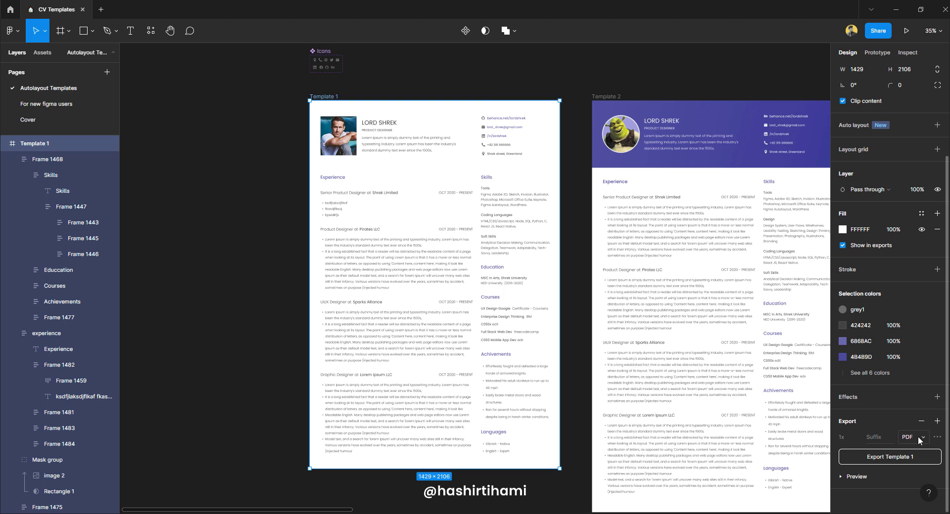
# Export Template 1 as test cv.pdf and show it in the Downloads folder
pyautogui.click(896, 457)
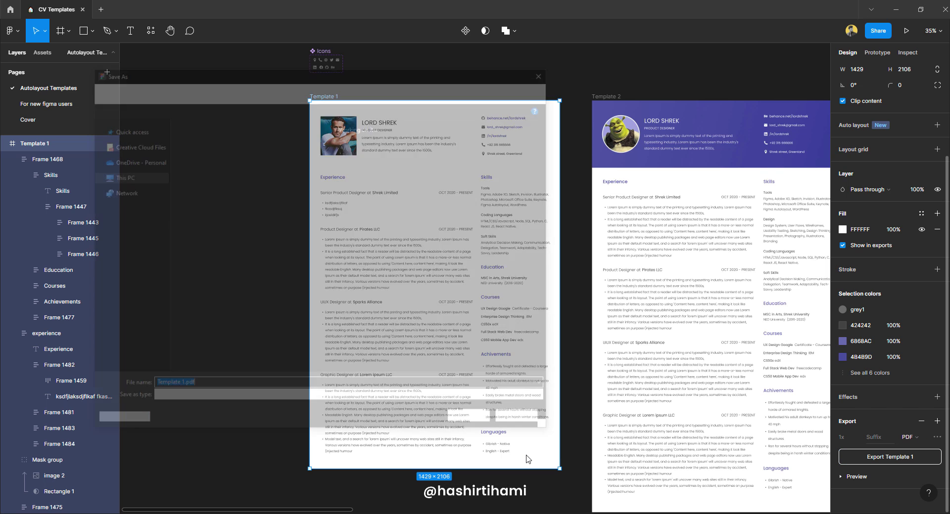
pyautogui.write('cv 1')
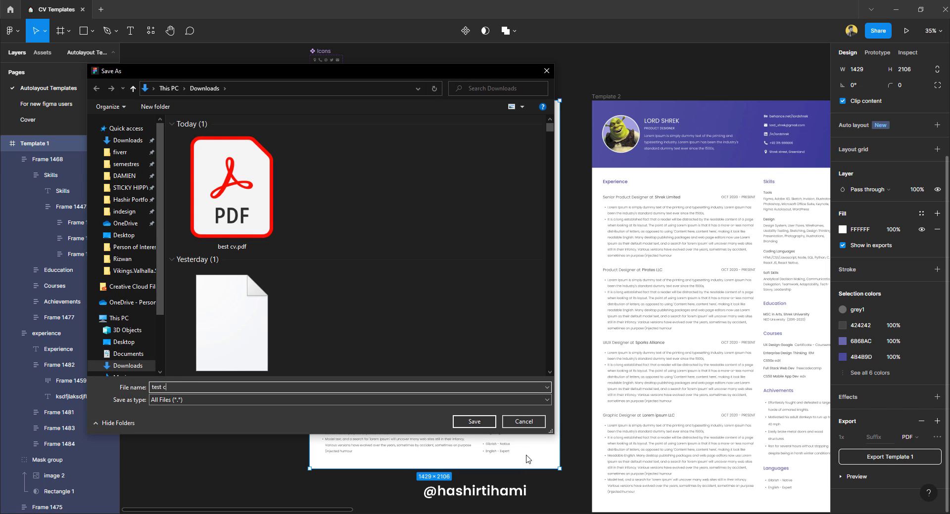
pyautogui.press('Return')
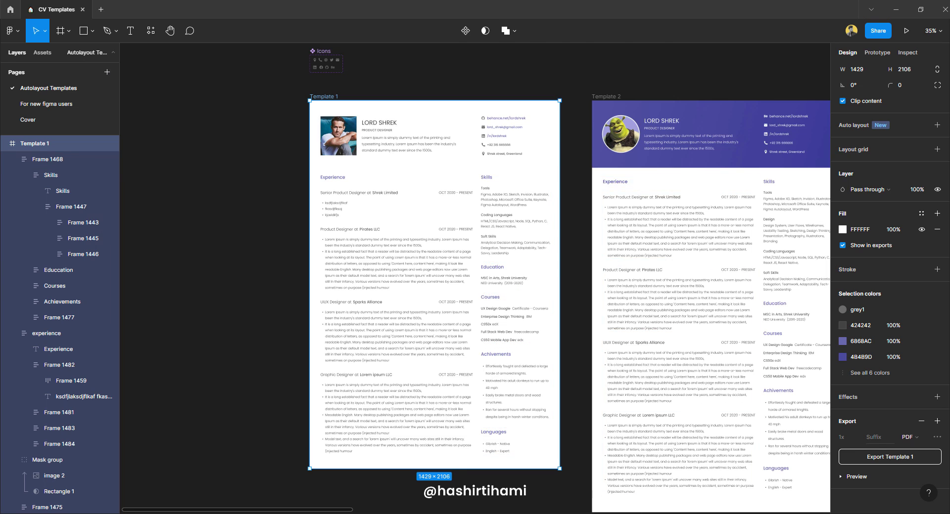
pyautogui.click(620, 505)
# Open test cv.pdf in Acrobat, scroll through it, and close without saving
pyautogui.doubleClick(553, 151)
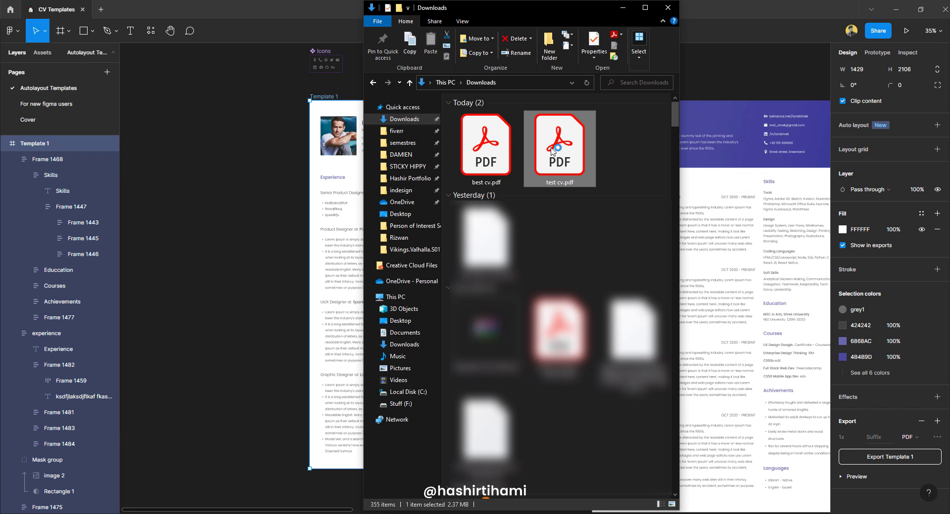
pyautogui.scroll(-10, 572, 271)
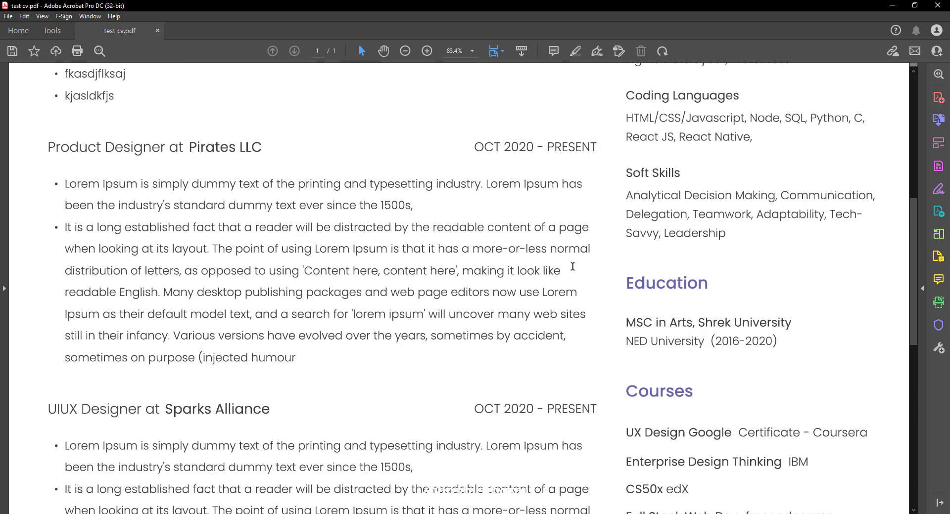
pyautogui.scroll(10, 572, 271)
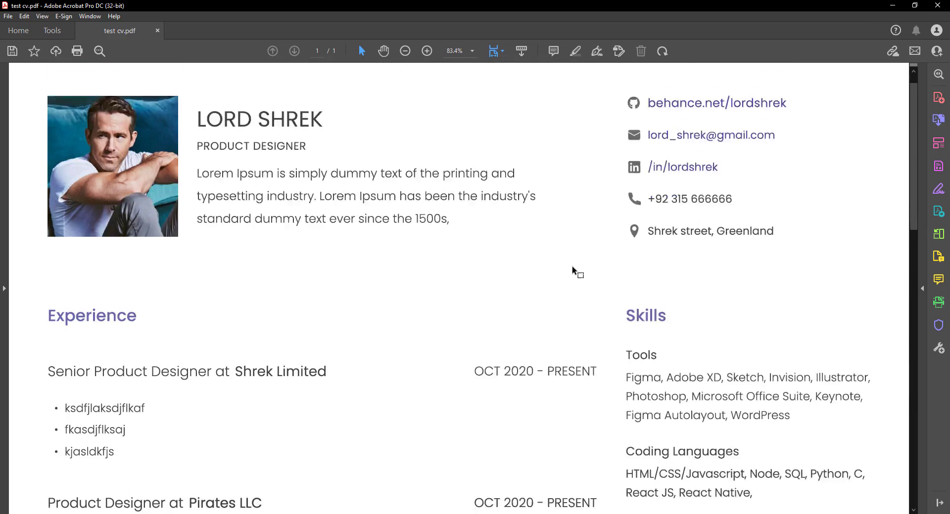
pyautogui.click(936, 7)
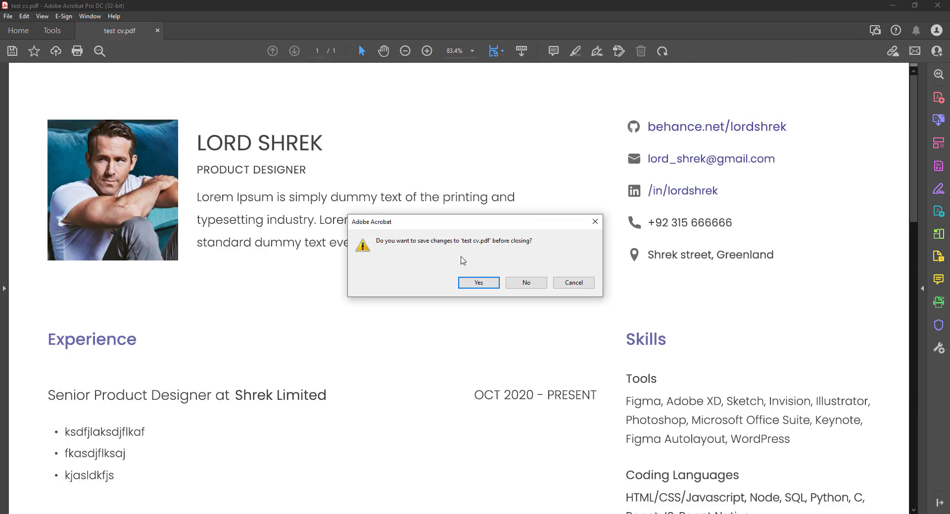
pyautogui.click(534, 284)
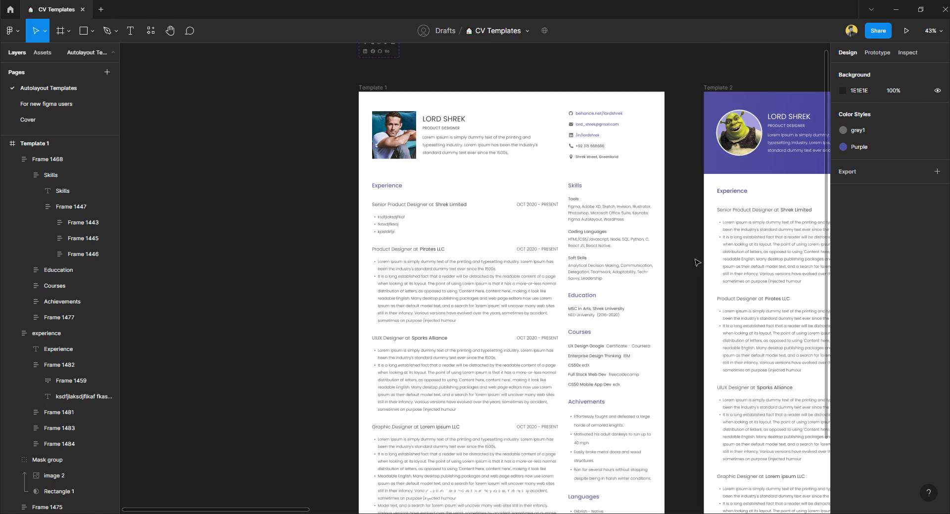
# Bring the Figma Community CV Templates page forward and pan across the template previews
pyautogui.moveTo(676, 449)
pyautogui.click(705, 492)
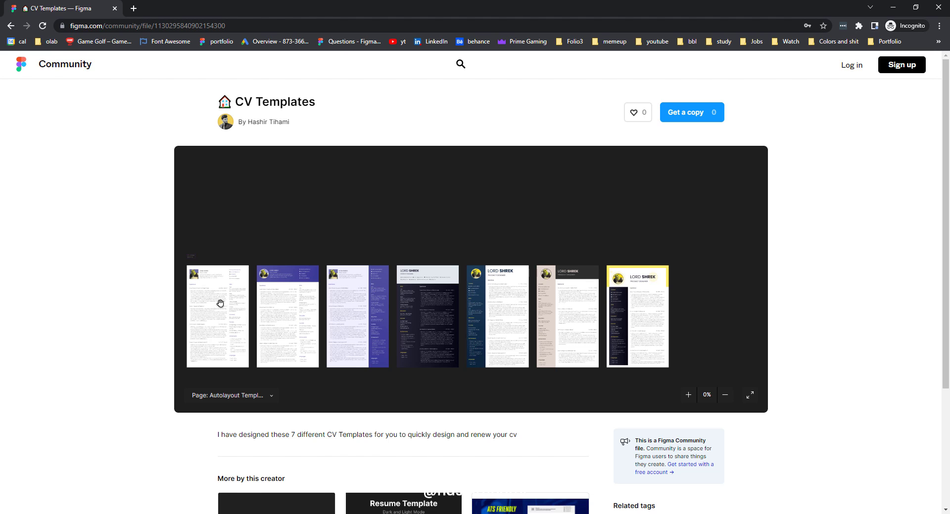
pyautogui.moveTo(224, 302); pyautogui.dragTo(286, 273)
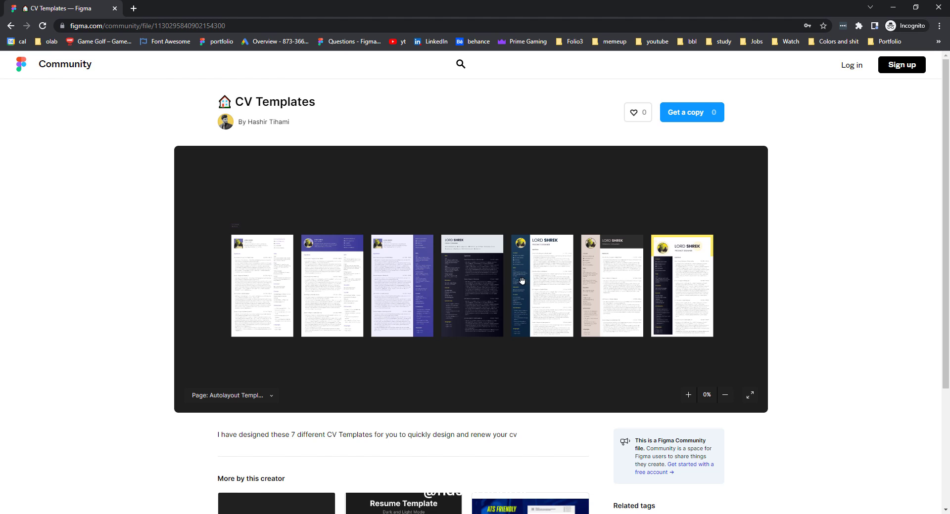